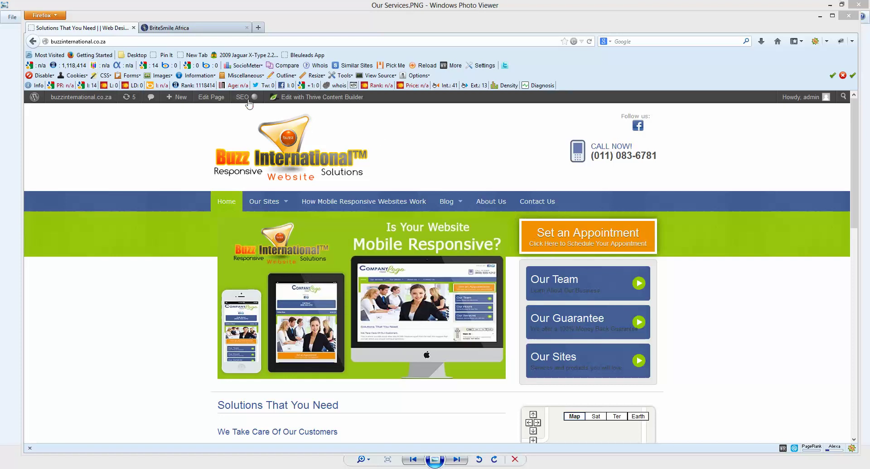
Switch to the BriteSmile Africa site and shrink the browser window to roughly tablet width to check how its layout fits
click(186, 28)
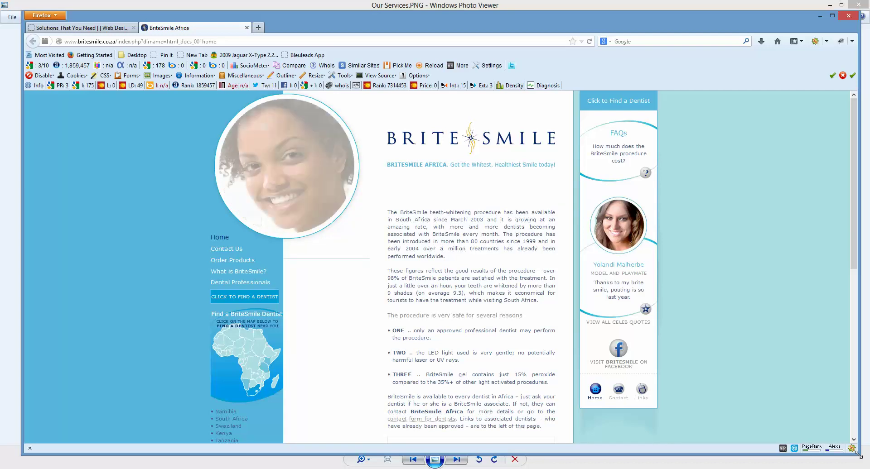
mouse_move(858, 455)
mouse_down()
mouse_move(854, 252)
mouse_move(725, 291)
mouse_move(681, 340)
mouse_move(680, 388)
mouse_move(684, 435)
mouse_move(758, 438)
mouse_move(833, 394)
mouse_move(838, 213)
mouse_move(821, 310)
mouse_move(825, 391)
mouse_move(854, 439)
mouse_move(850, 456)
mouse_up()
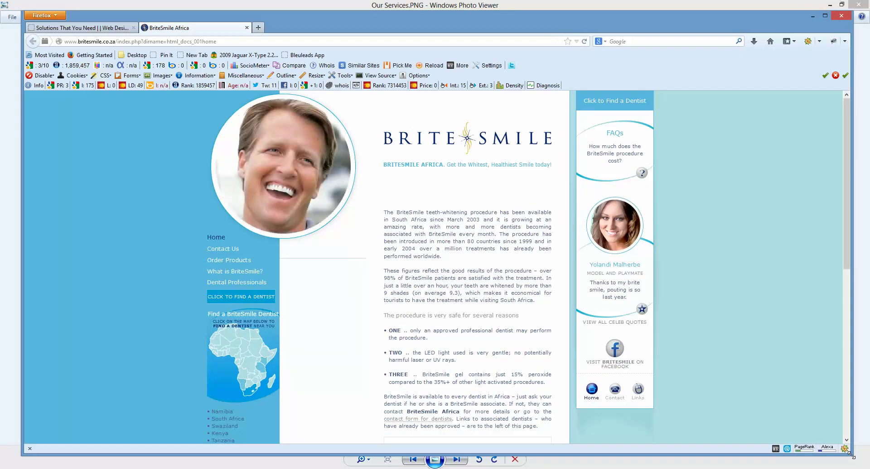
drag(850, 456, 787, 356)
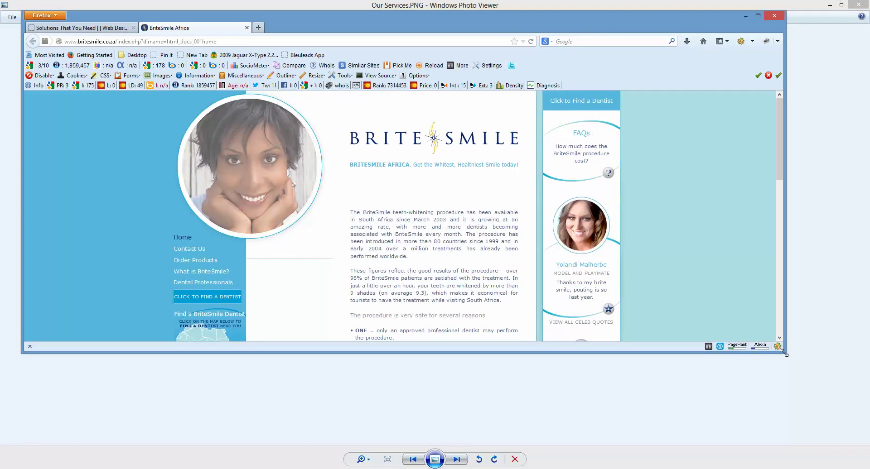
drag(786, 355, 352, 447)
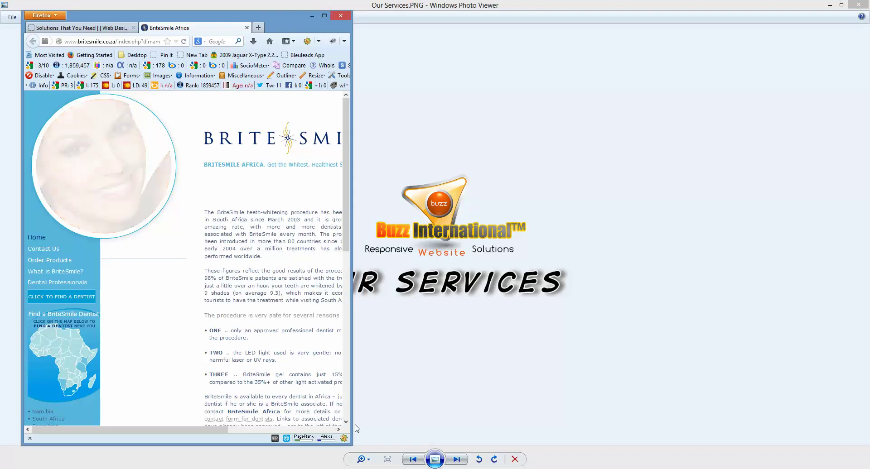
drag(151, 430, 132, 421)
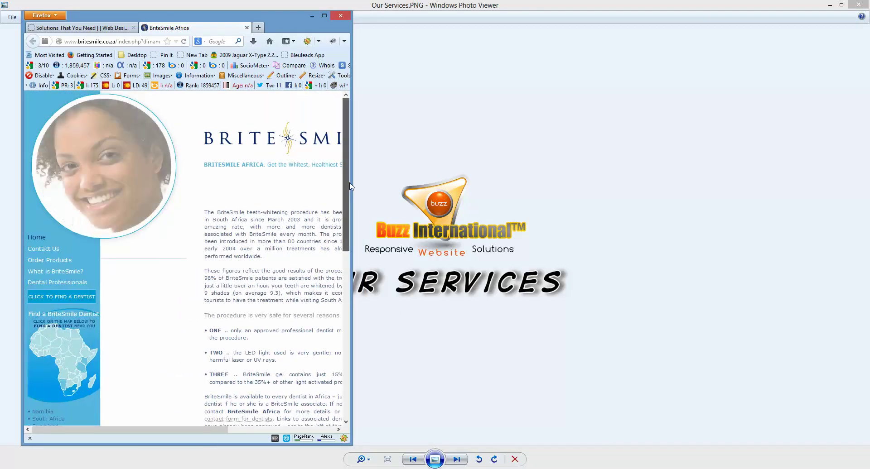
mouse_move(344, 136)
mouse_down()
mouse_move(341, 283)
mouse_move(343, 150)
mouse_up()
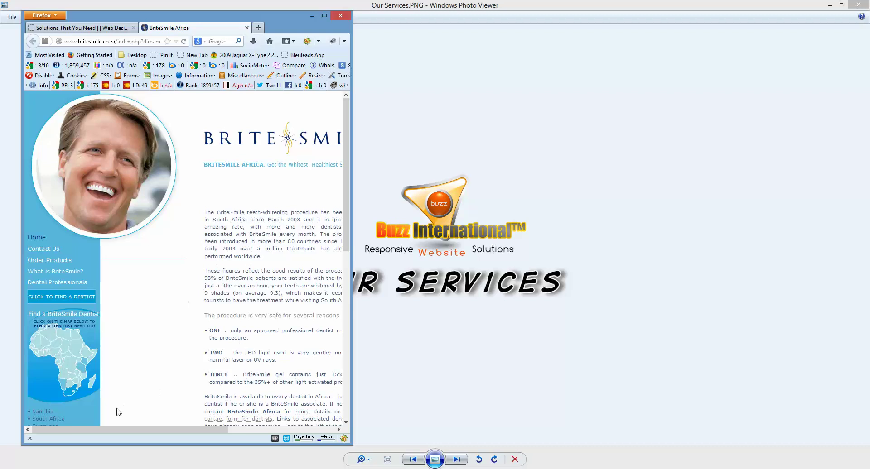
mouse_move(110, 429)
mouse_down()
mouse_move(130, 425)
mouse_move(95, 421)
mouse_up()
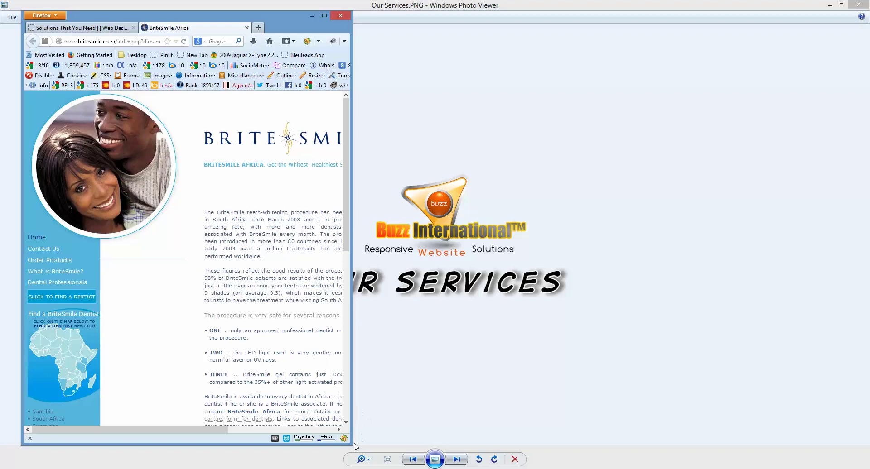
Narrow the browser window to phone width and inspect the BriteSmile home page across to its sidebar with the Contact link
drag(352, 445, 172, 446)
scroll(107, 370, down, 5)
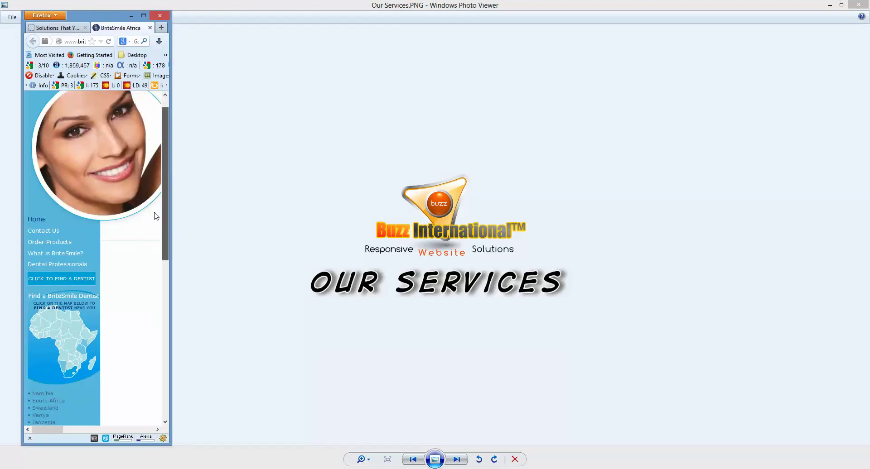
drag(51, 430, 150, 431)
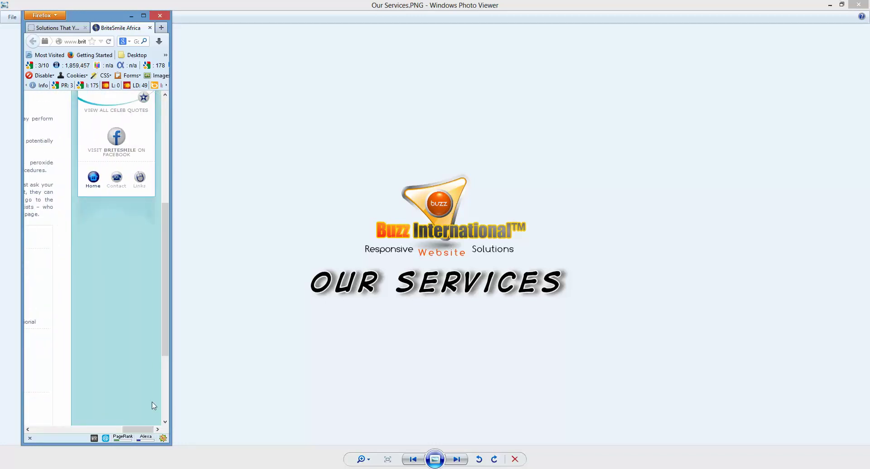
scroll(165, 298, up, 2)
scroll(165, 302, up, 3)
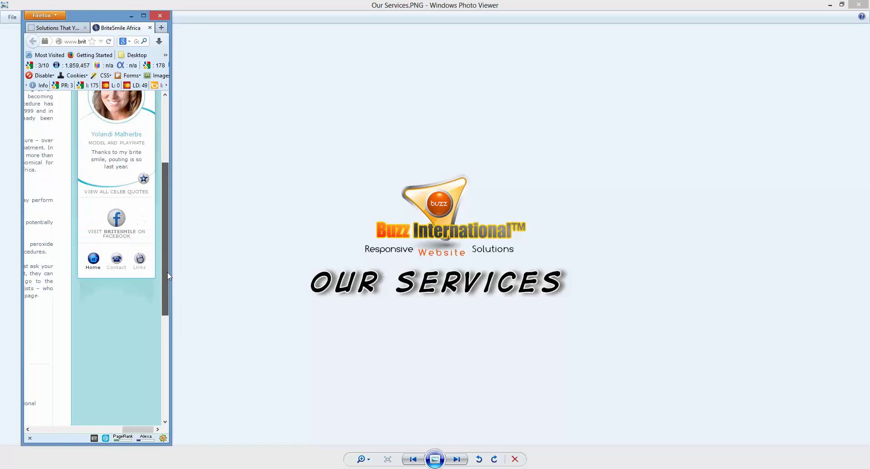
Open BriteSmile's Contact page and bring the contact details into view in the narrow window
click(117, 289)
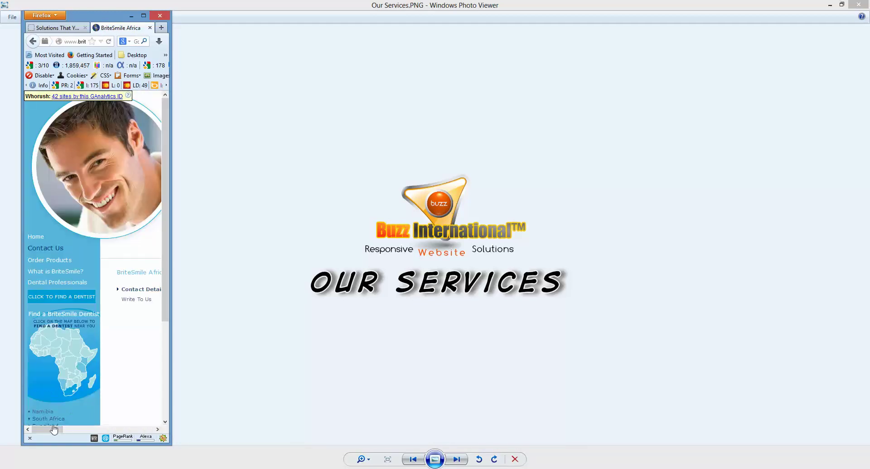
scroll(68, 429, right, 3)
drag(71, 427, 89, 429)
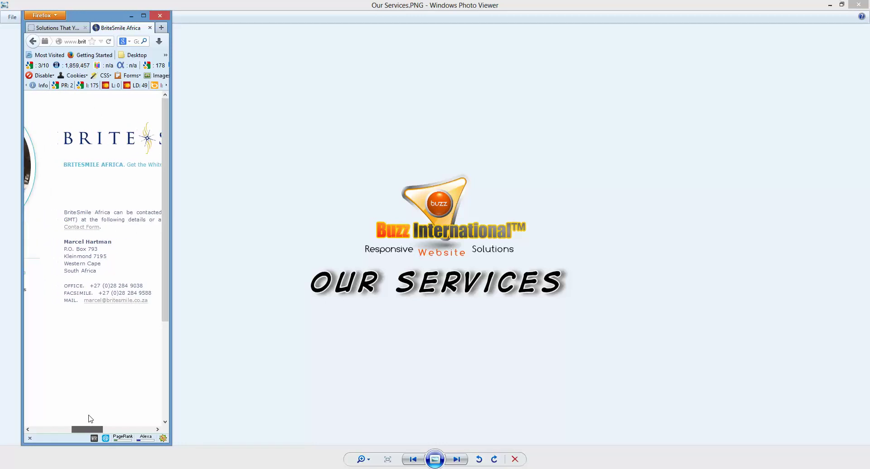
scroll(93, 386, right, 1)
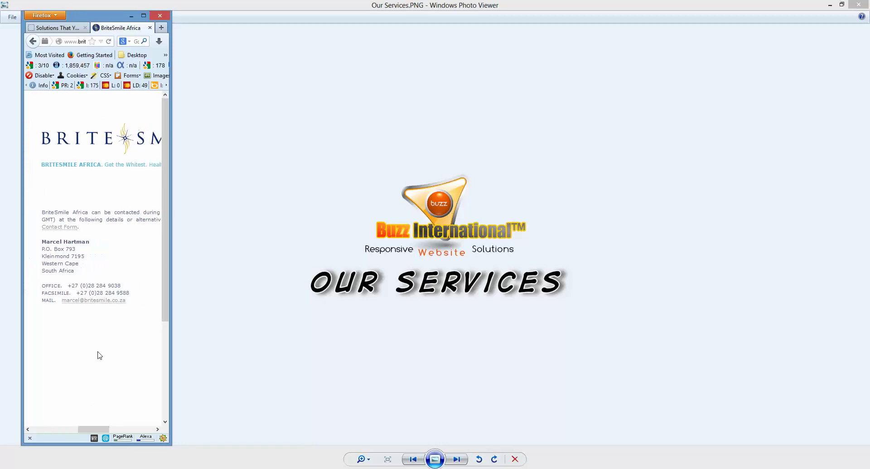
Open the Contact Form from the contact details and examine how the Write To Us page fits the phone-width window
click(60, 228)
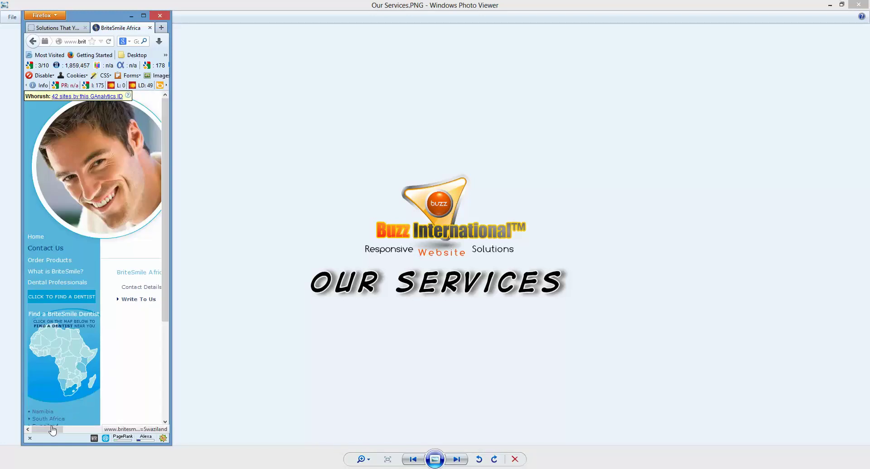
click(67, 430)
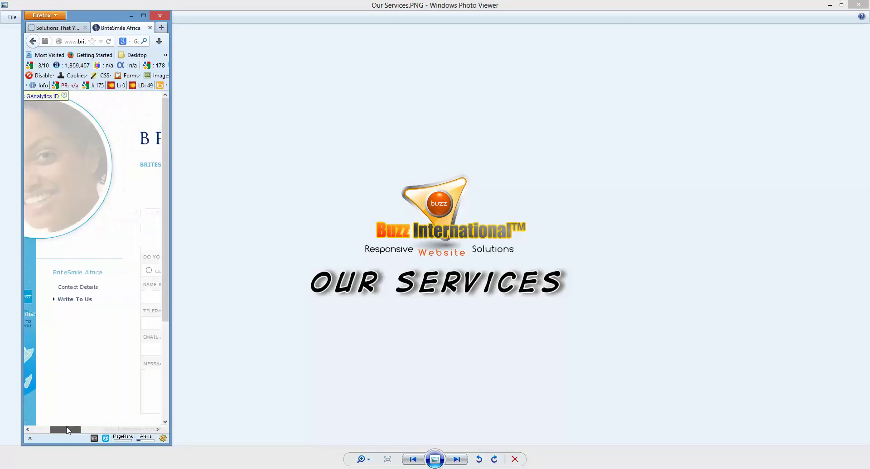
drag(68, 430, 34, 428)
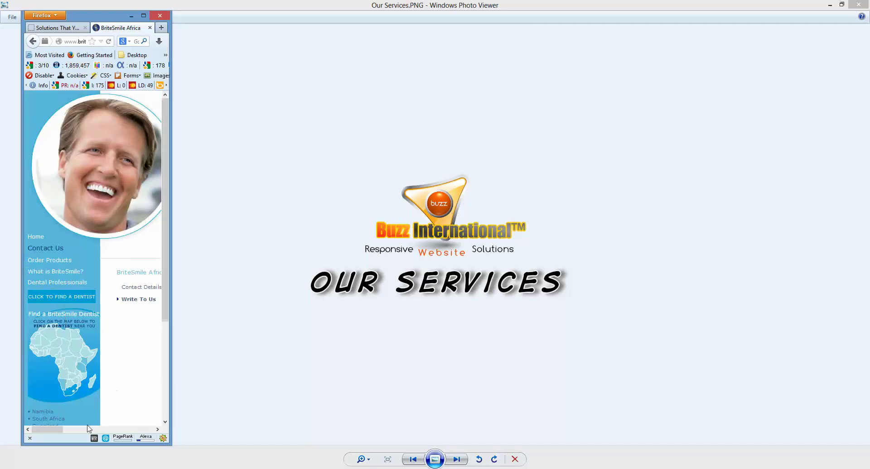
mouse_move(45, 429)
mouse_down()
mouse_move(143, 428)
mouse_move(43, 417)
mouse_up()
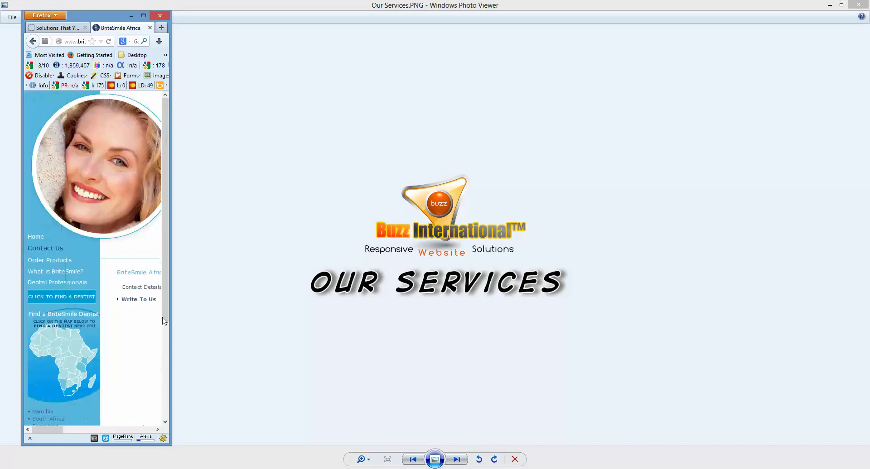
mouse_move(163, 294)
mouse_down()
mouse_move(164, 385)
mouse_move(163, 292)
mouse_up()
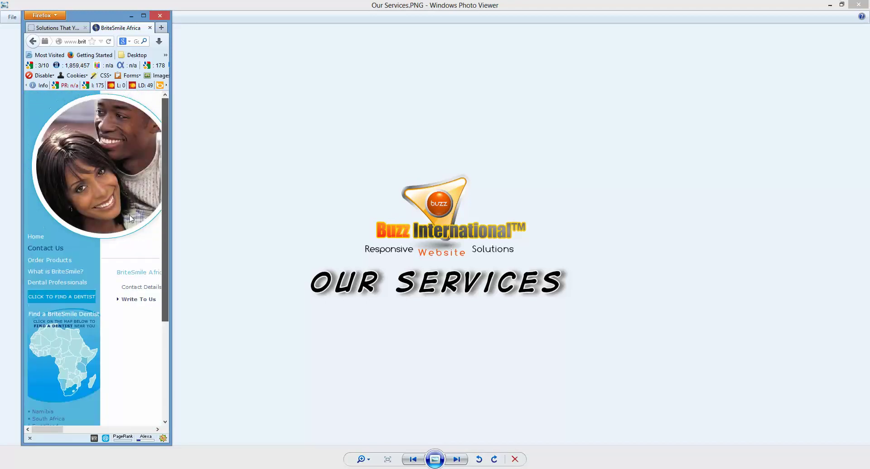
Return to the BriteSmile home page and examine its full width and length at phone width
click(41, 248)
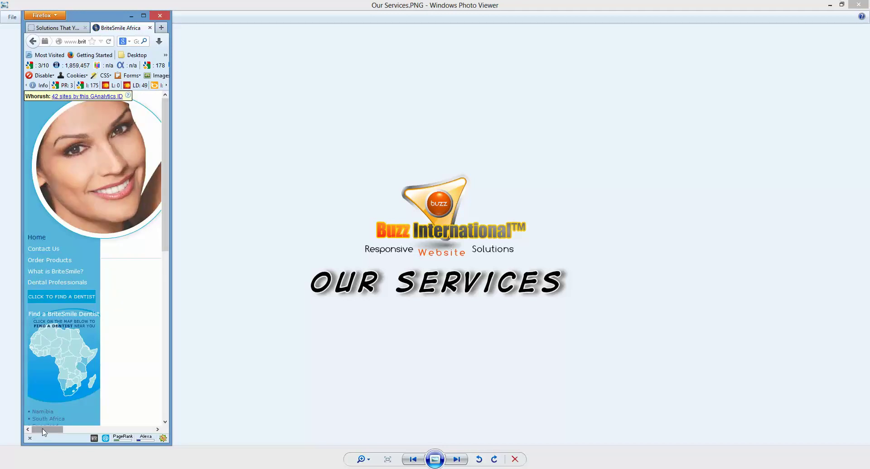
mouse_move(46, 434)
mouse_down()
mouse_move(68, 434)
mouse_move(44, 432)
mouse_up()
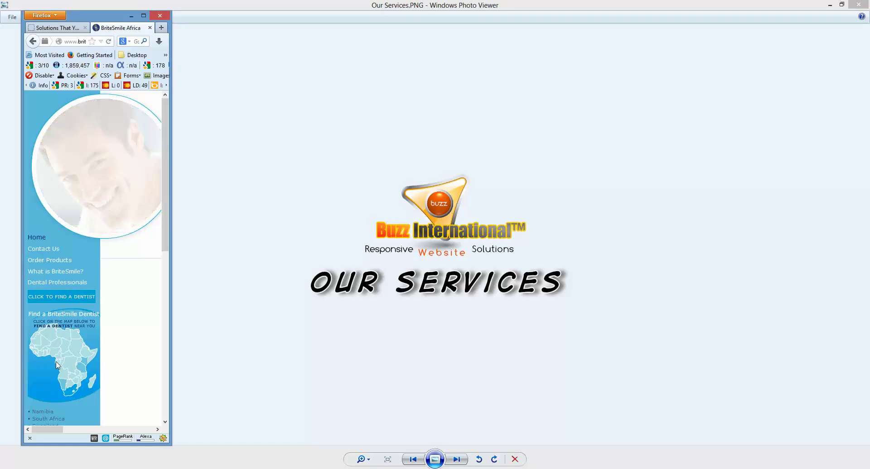
drag(47, 430, 142, 432)
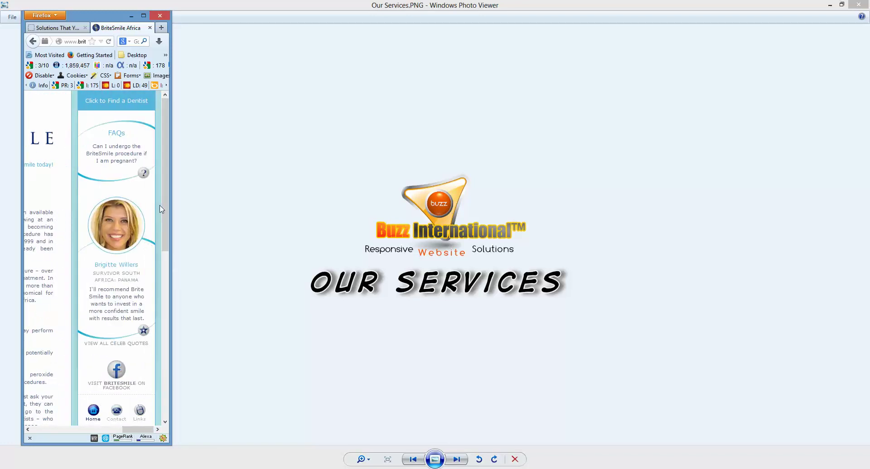
drag(163, 200, 40, 414)
drag(165, 337, 165, 220)
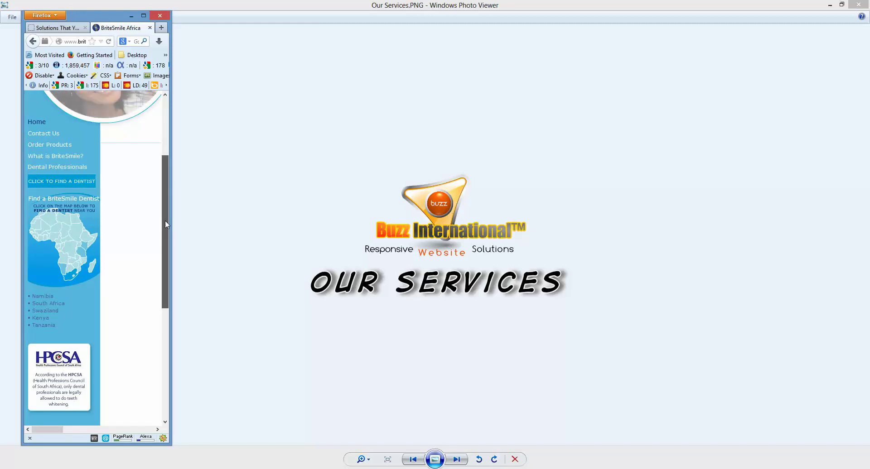
drag(165, 220, 148, 105)
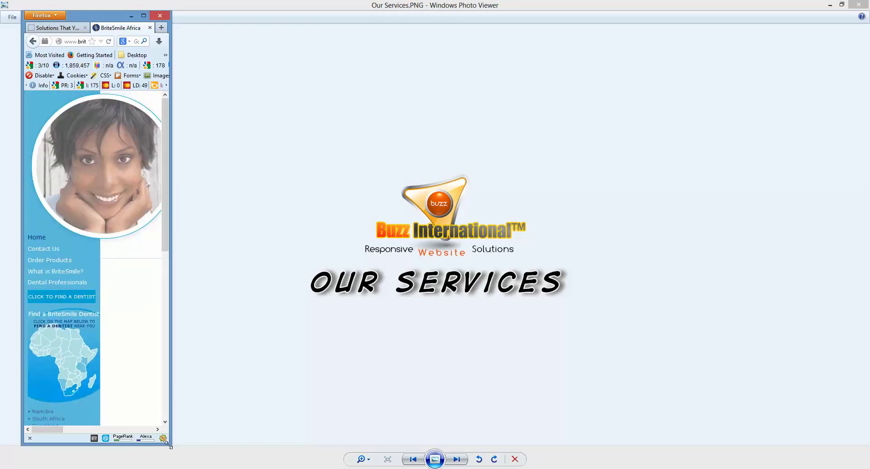
Widen the browser window to nearly the full screen and reload the home page of the Buzz International site
drag(169, 447, 857, 461)
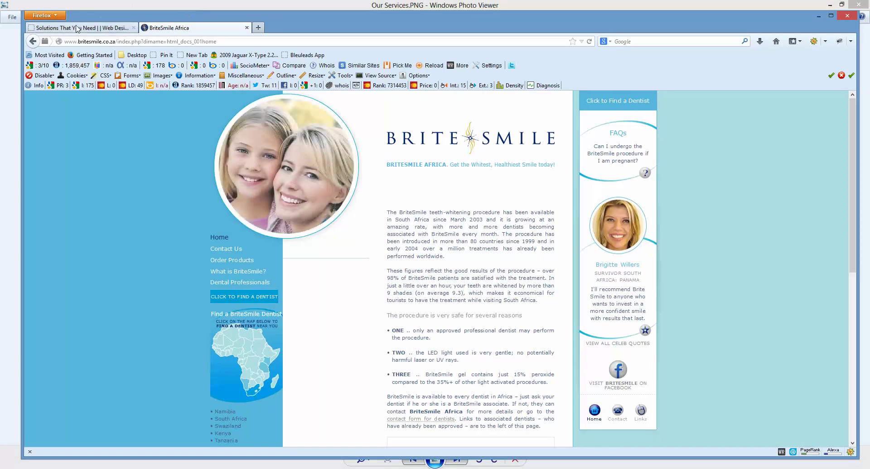
click(109, 28)
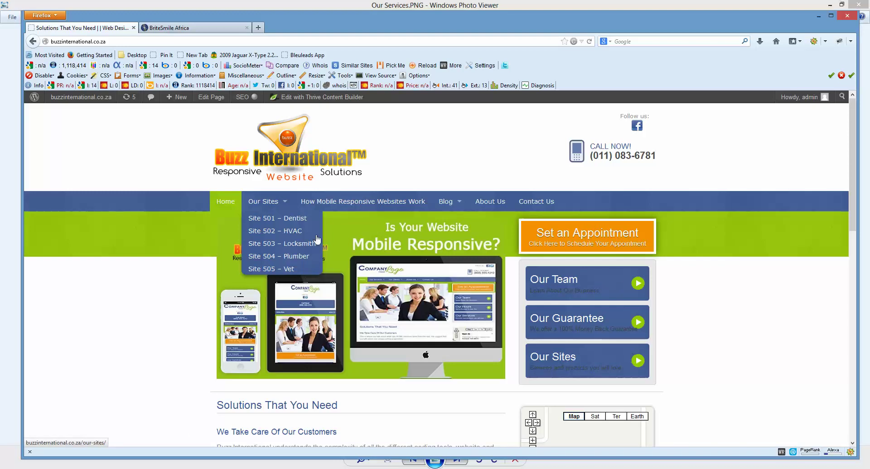
click(226, 204)
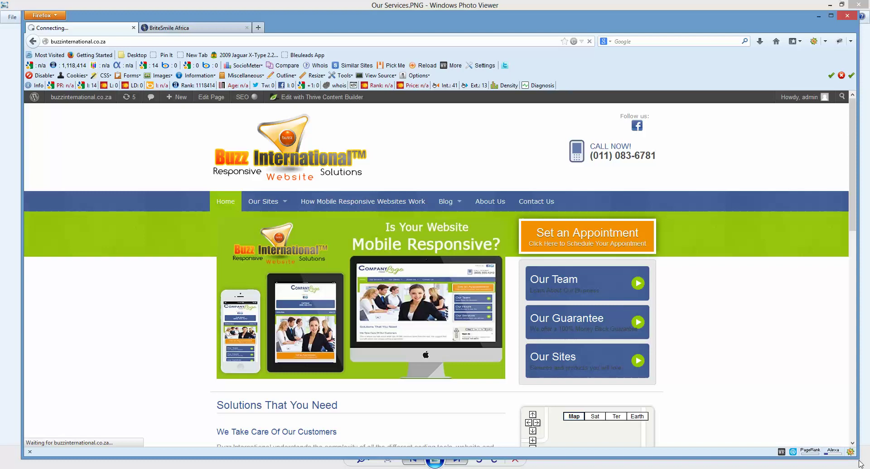
Shrink the browser window in stages to roughly tablet width to check how the Buzz International home page adapts
drag(860, 464, 541, 369)
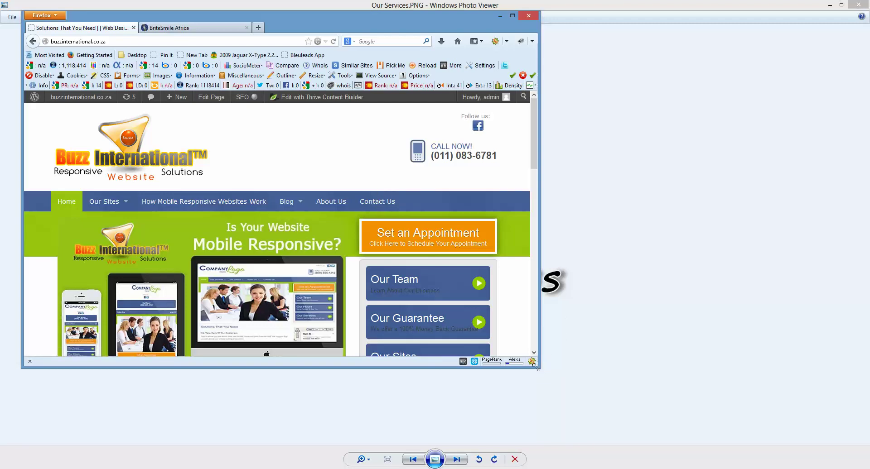
drag(537, 368, 352, 440)
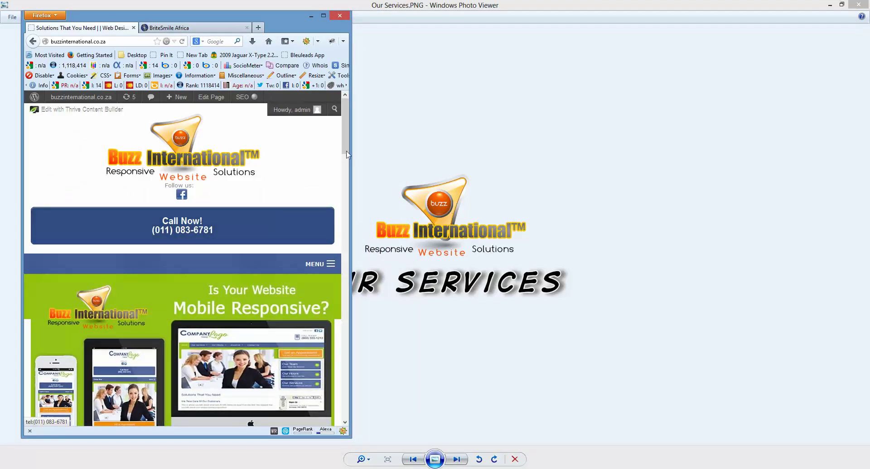
drag(345, 131, 344, 159)
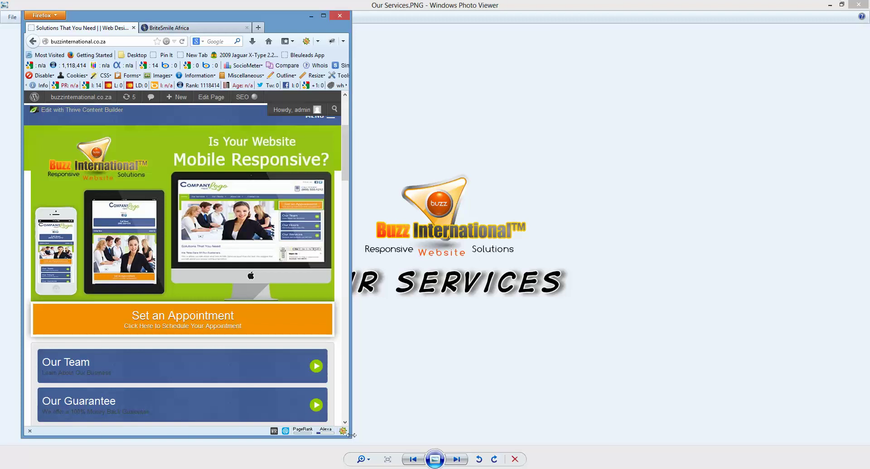
drag(351, 436, 337, 412)
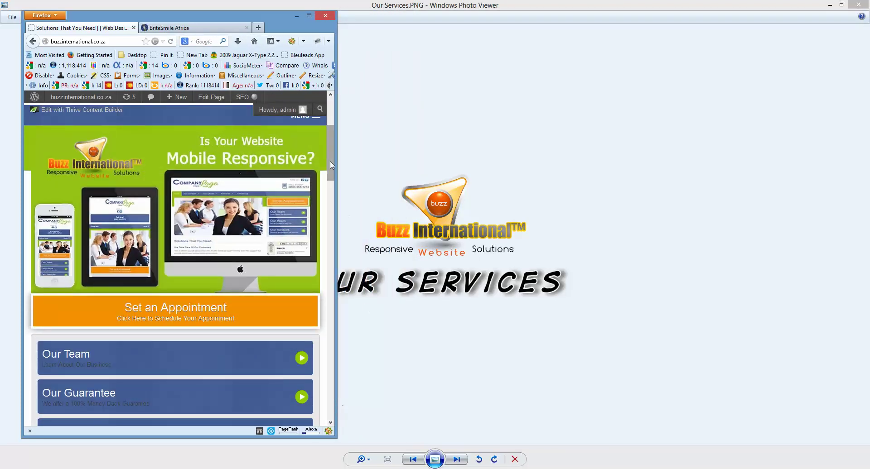
Open Get Directions under the Buzz International page's map, then return to the site and its Call Now area
scroll(330, 172, down, 6)
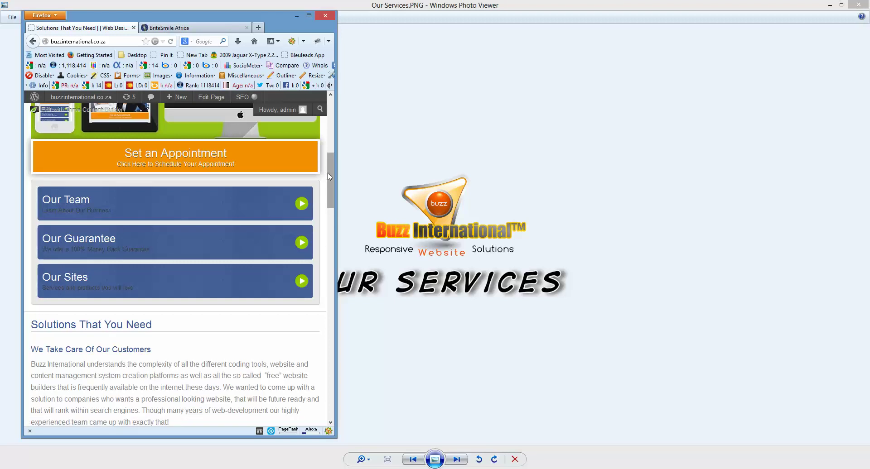
drag(328, 174, 229, 310)
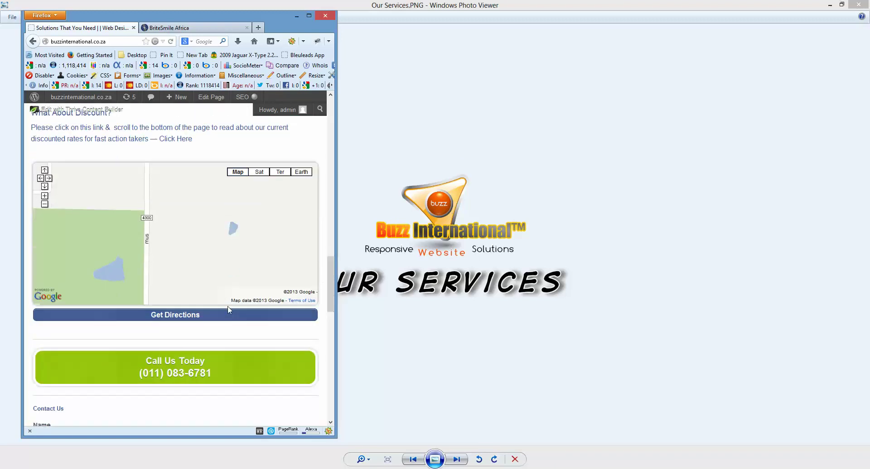
click(171, 316)
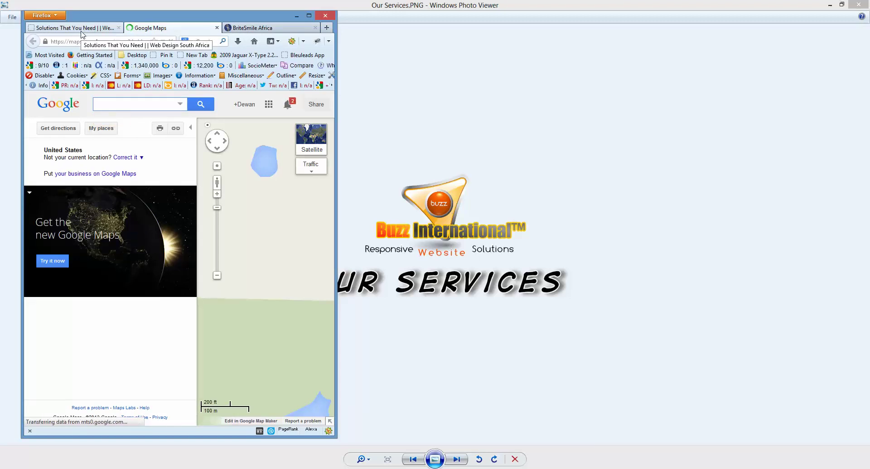
click(81, 30)
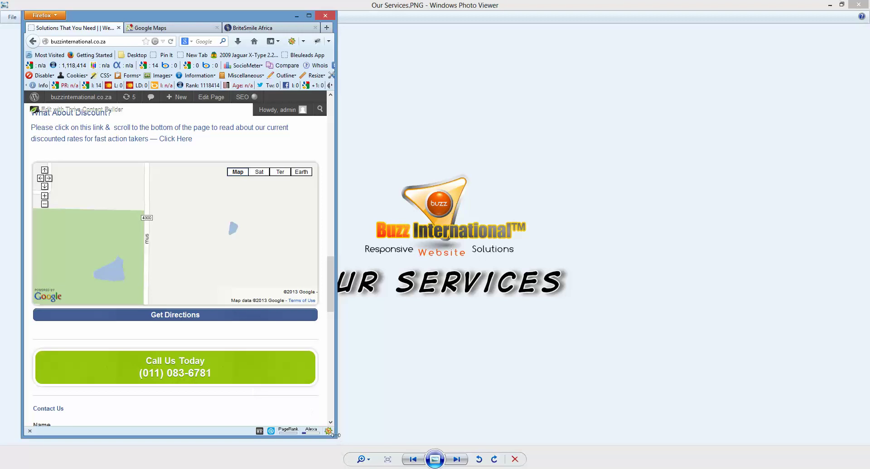
drag(329, 289, 343, 138)
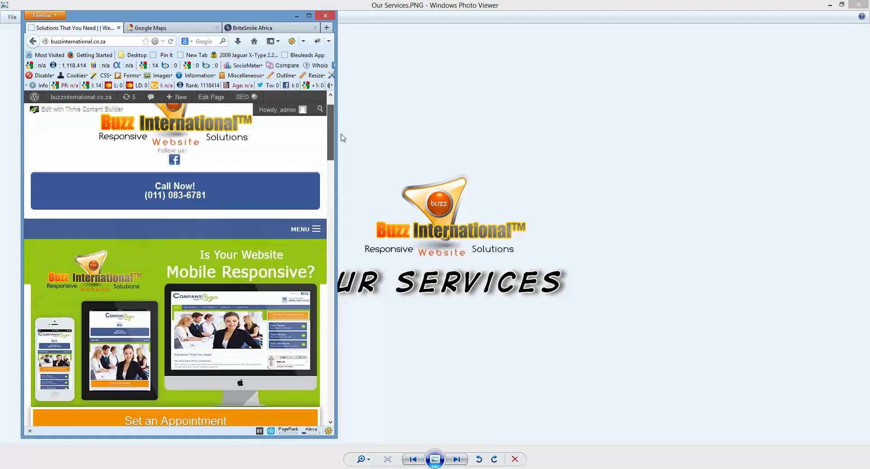
Open the How Mobile Responsive Websites Work page, look through it down to the presentation video, and return to its beginning
click(311, 229)
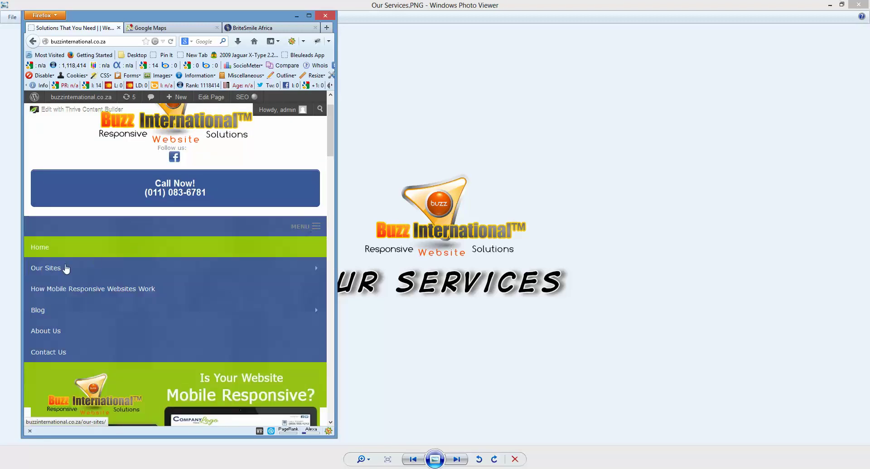
click(83, 289)
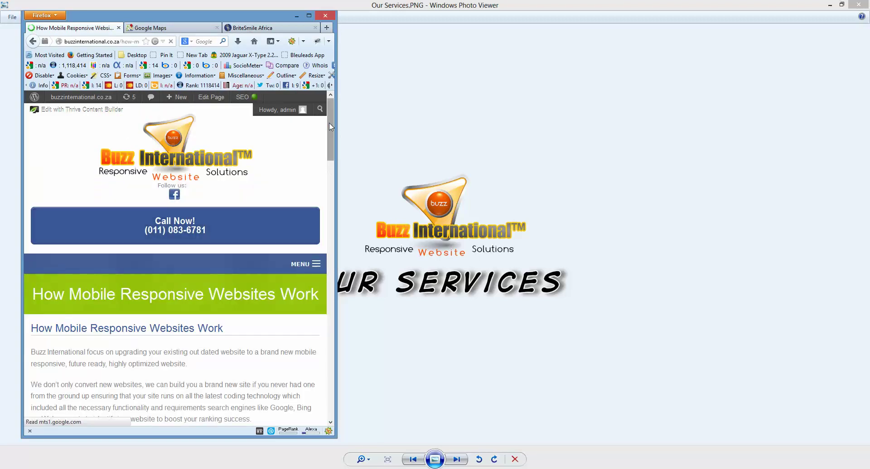
scroll(319, 151, down, 3)
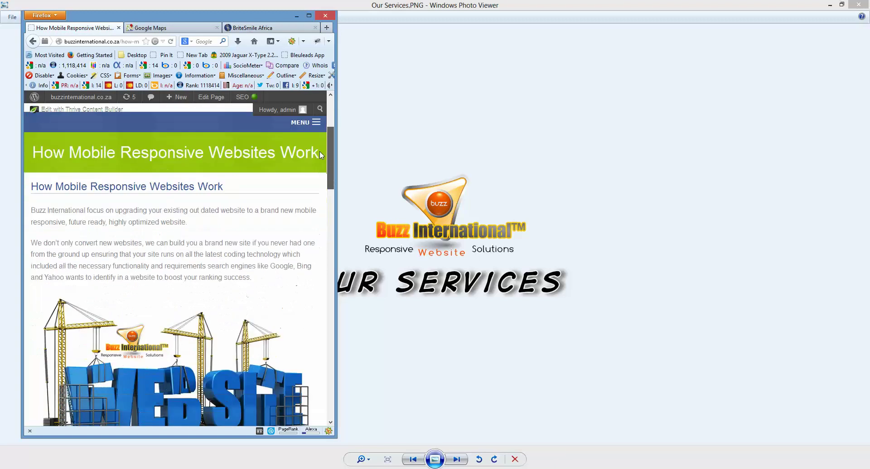
scroll(319, 151, down, 9)
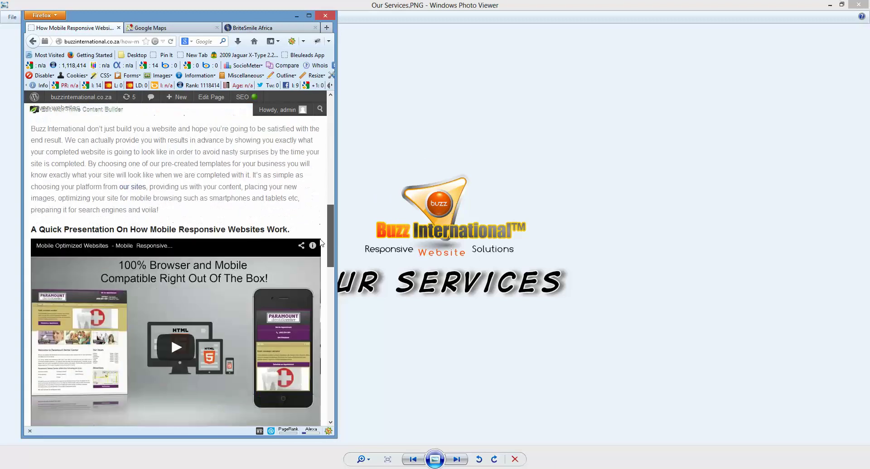
drag(330, 240, 340, 111)
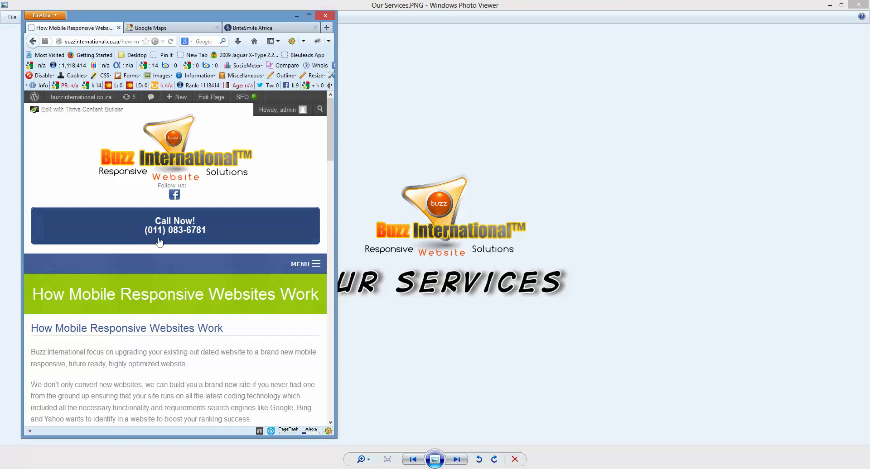
Return to the Buzz International home page and shrink the browser window to phone width to examine the mobile layout
click(308, 264)
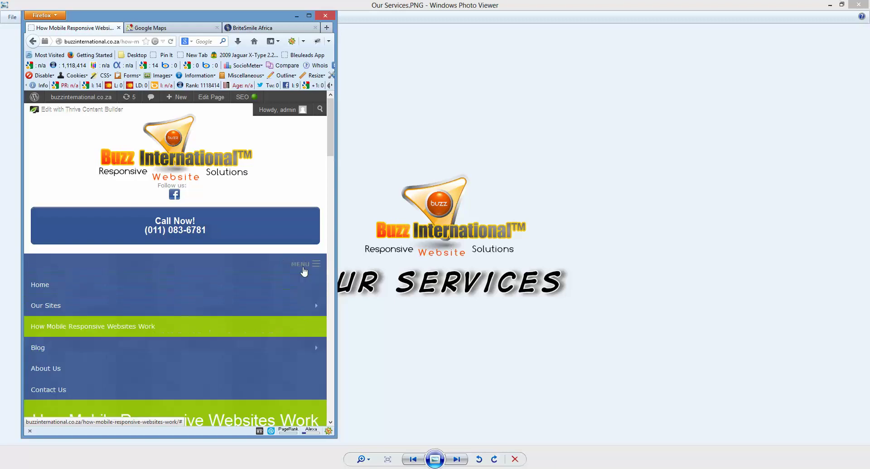
click(46, 287)
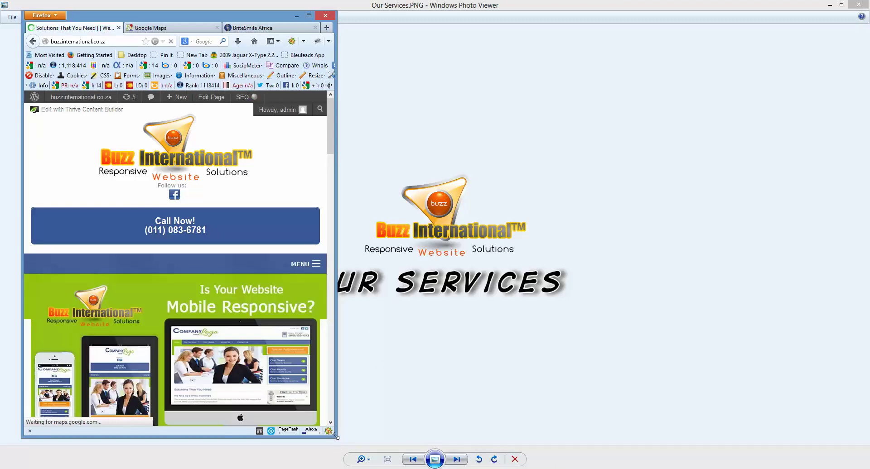
drag(336, 437, 164, 452)
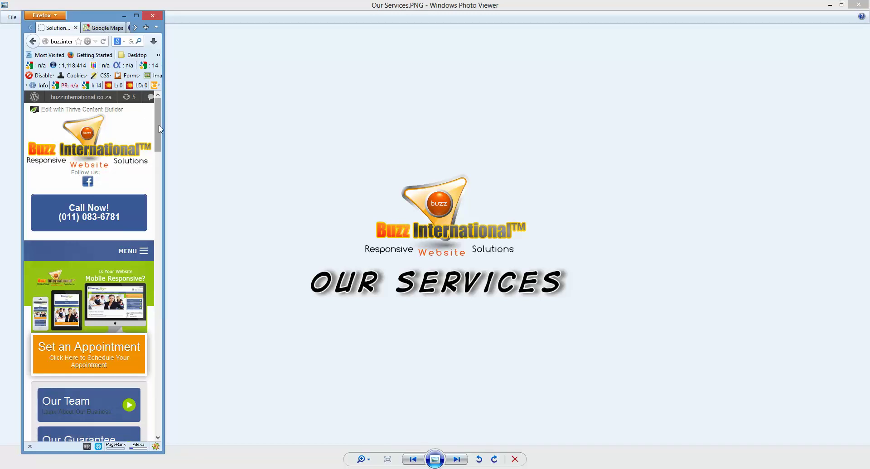
drag(156, 126, 168, 99)
Widen the browser window to nearly the full screen and minimize it to reveal the Our Services image
drag(166, 452, 842, 440)
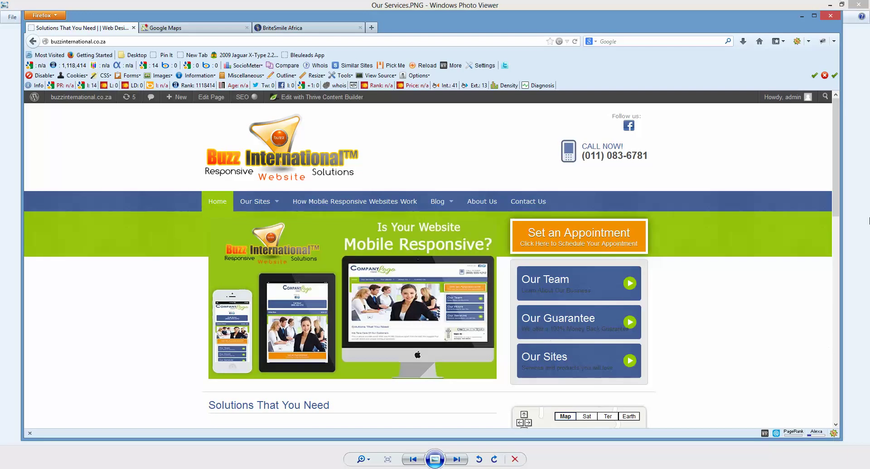
click(800, 16)
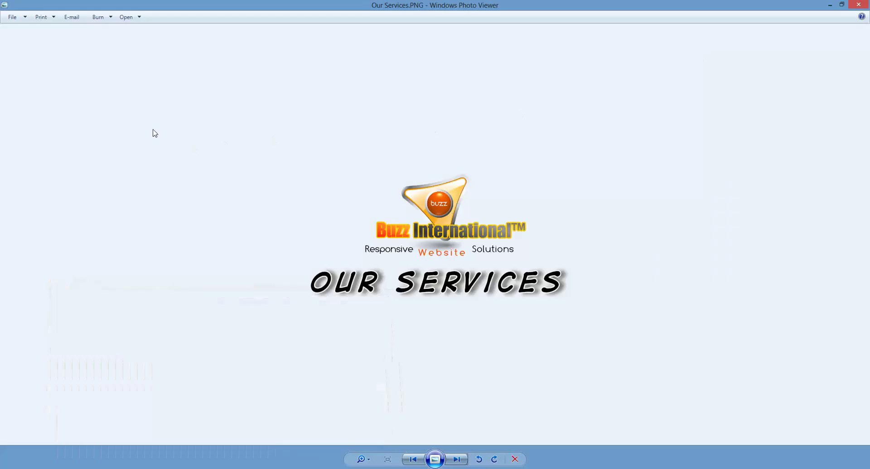